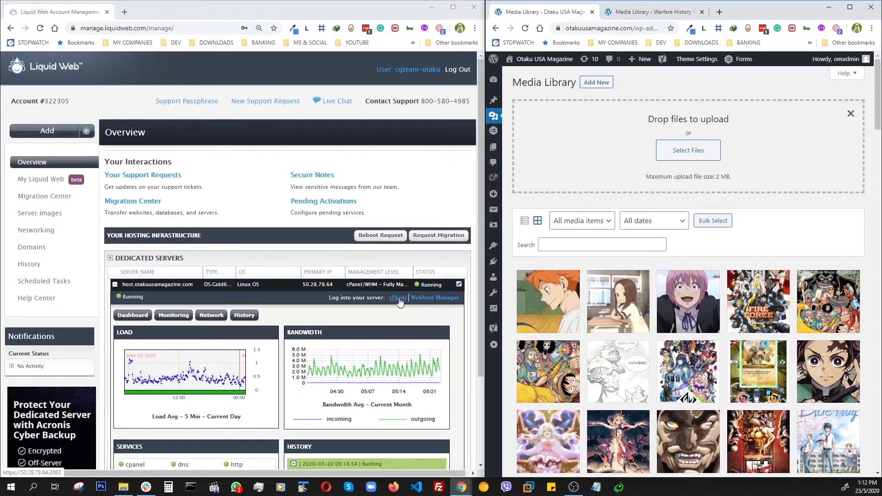
- Open Webhost Manager for the host.otakuusamagazine.com server and log in as root
click(237, 137)
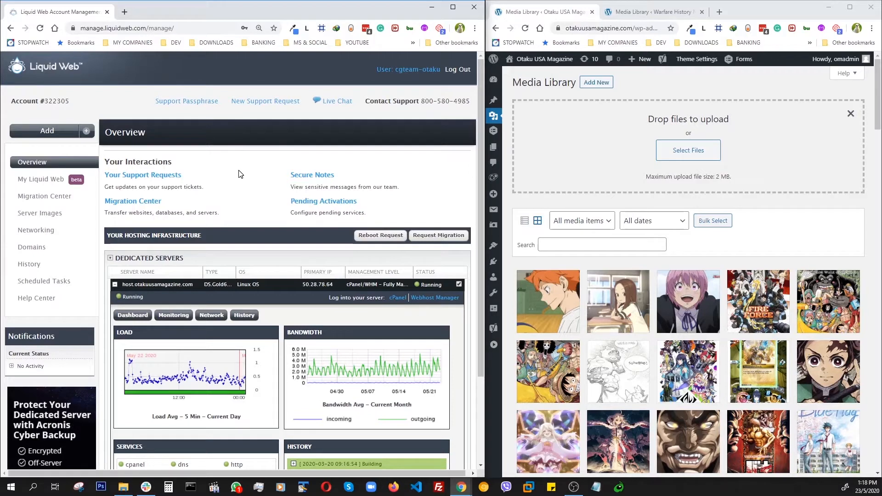
click(433, 297)
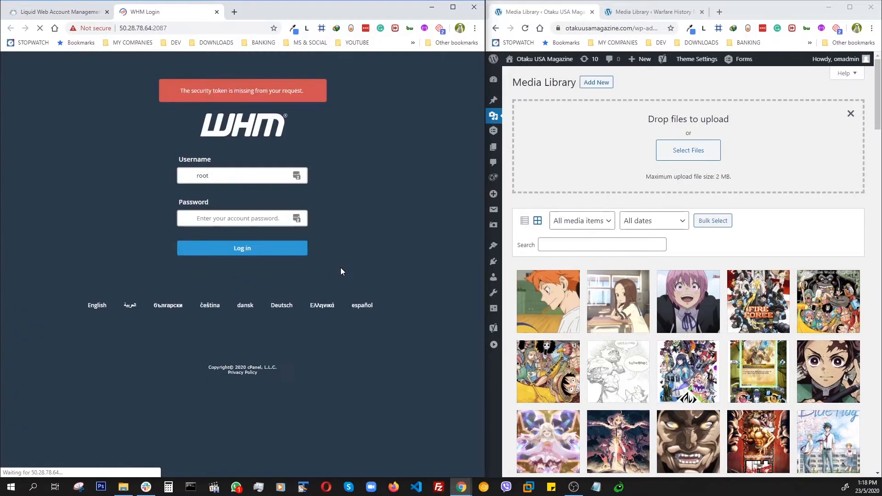
click(242, 249)
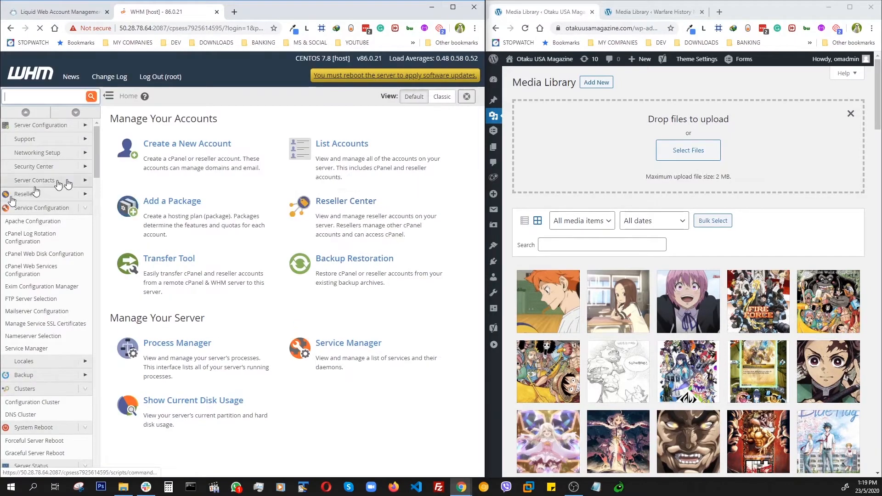
- Search the WHM functions for "LIST" and open the List Accounts page
click(37, 95)
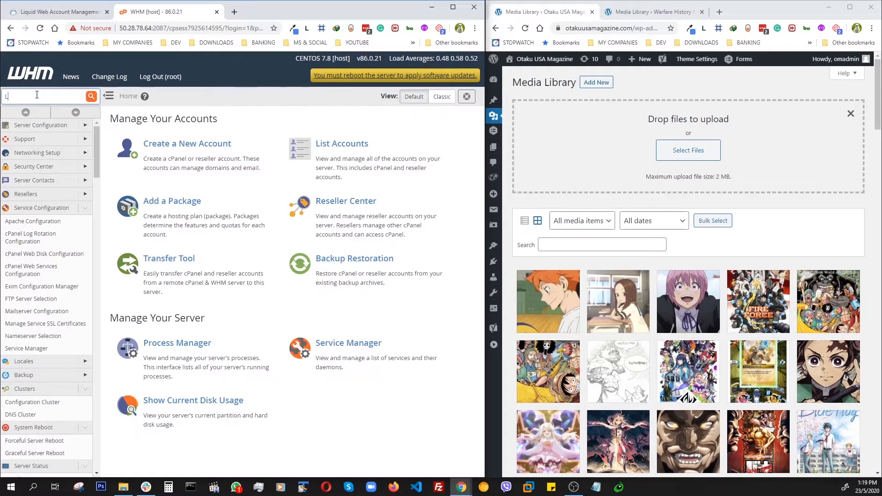
text(LIST)
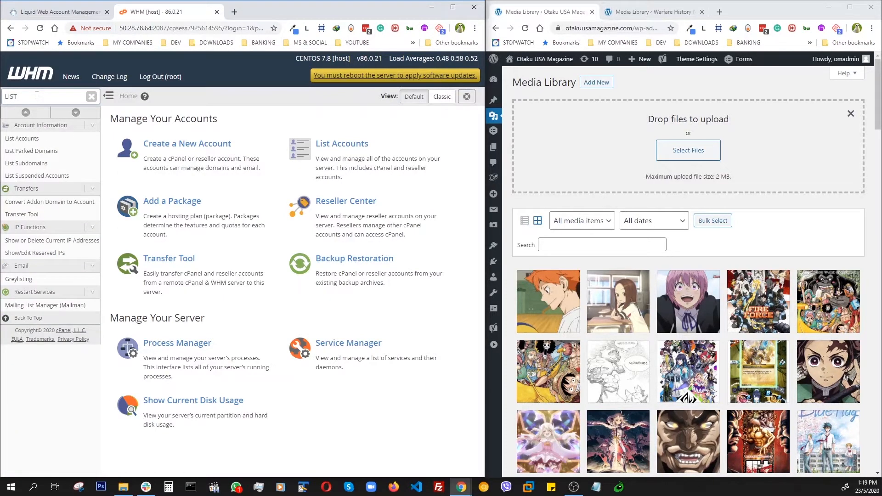
click(13, 138)
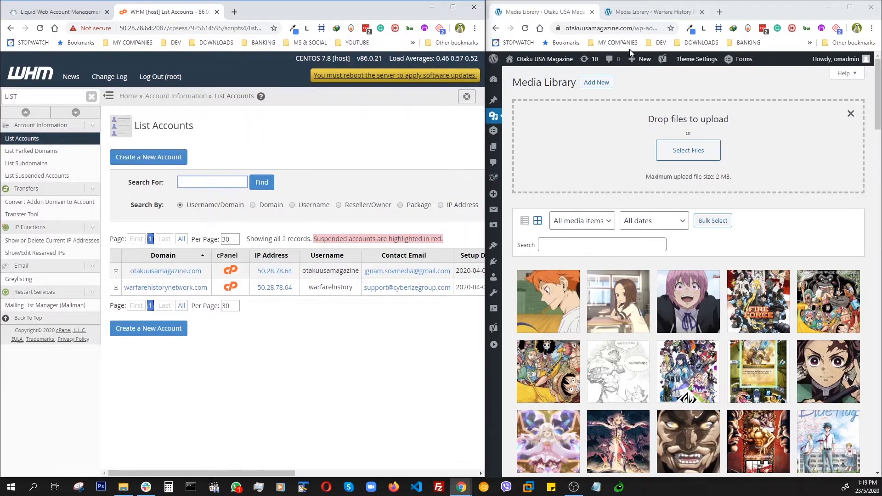
- Check the upload area of the Warfare History Network media library and return to the Otaku USA one
click(627, 13)
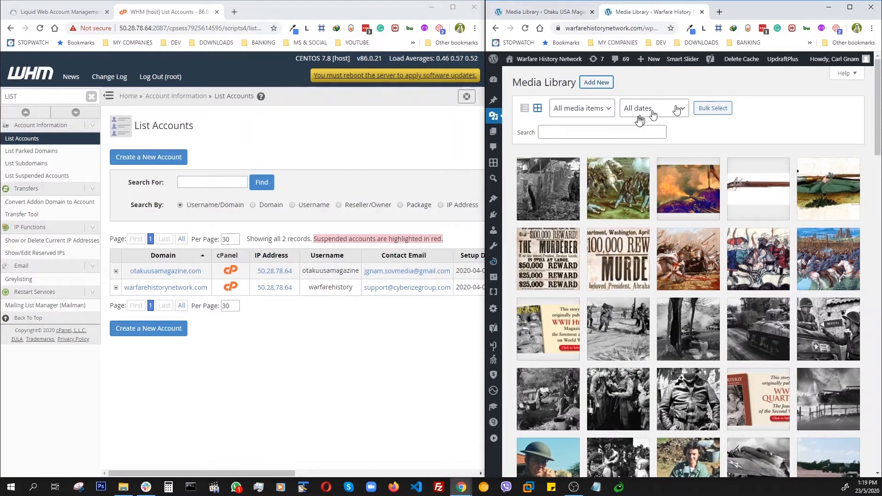
click(597, 83)
click(521, 13)
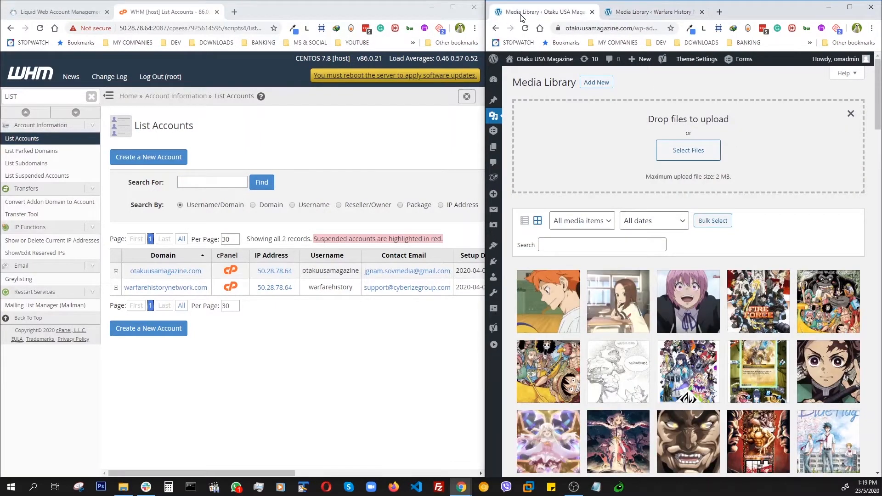
- Open the cPanel account of otakuusamagazine.com and go to its MultiPHP INI Editor
click(257, 379)
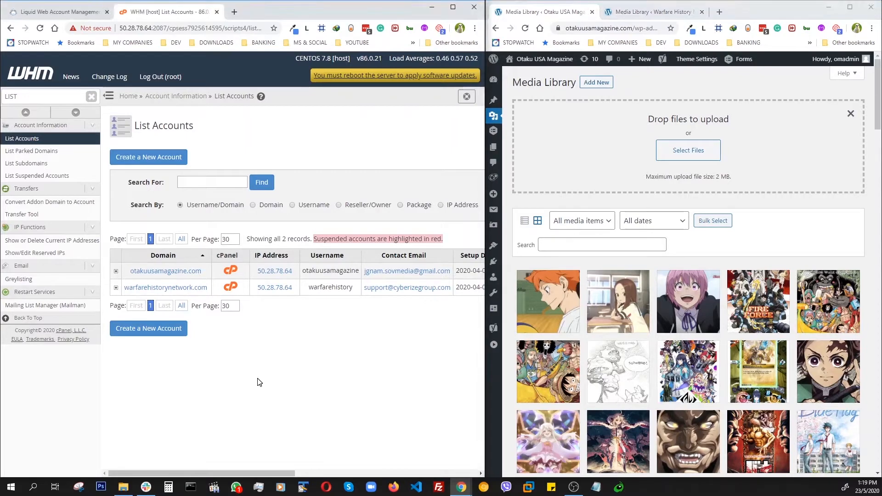
click(230, 271)
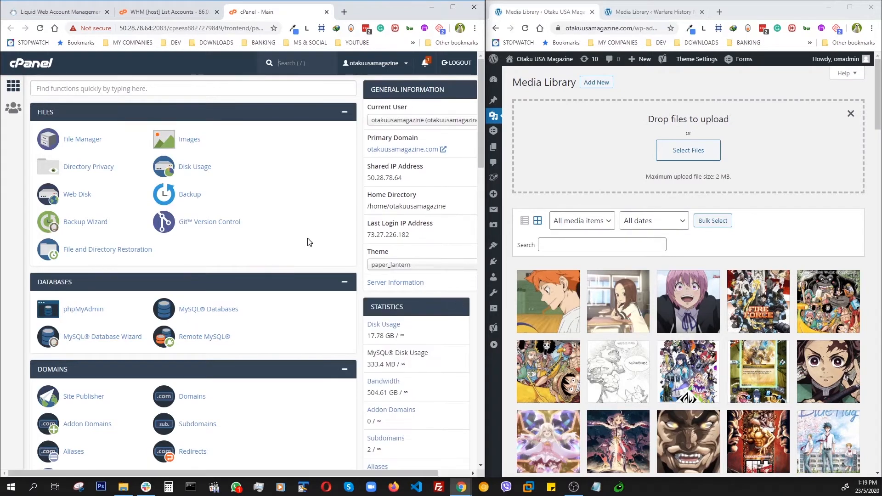
scroll(307, 242, down, 14)
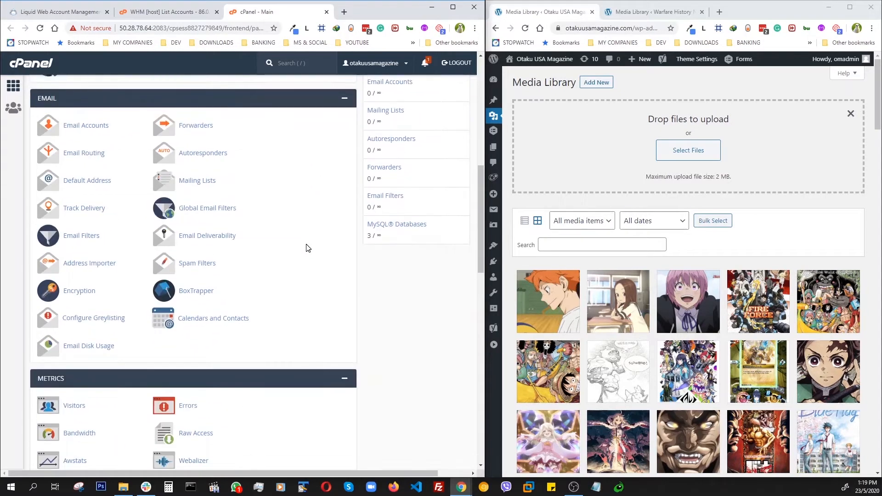
scroll(303, 255, down, 6)
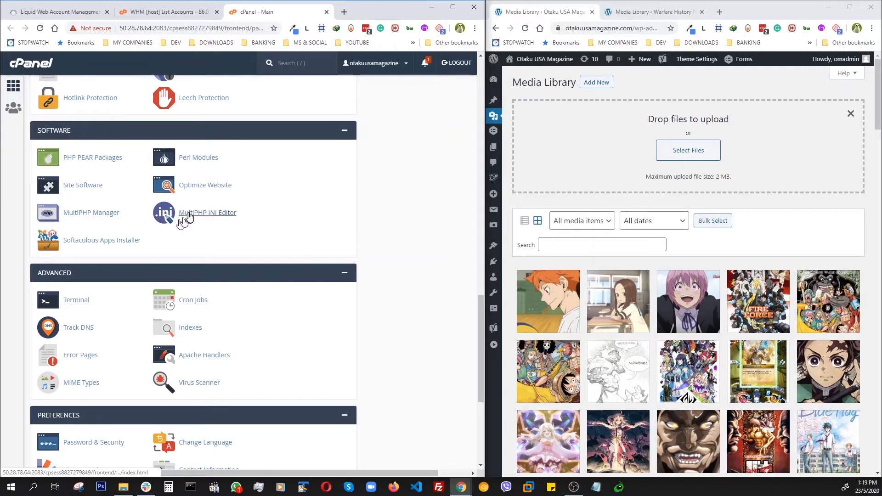
click(163, 216)
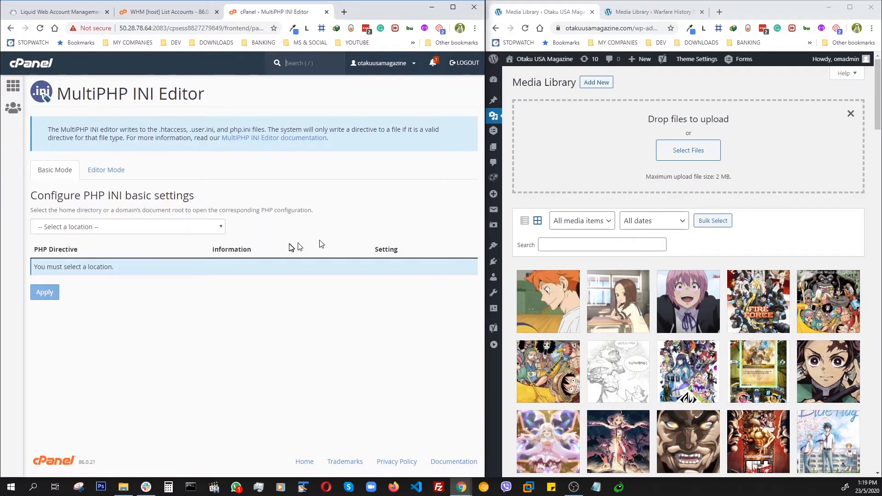
- Select the otakuusamagazine.com location, set upload_max_filesize to 500M and apply the PHP settings
click(112, 226)
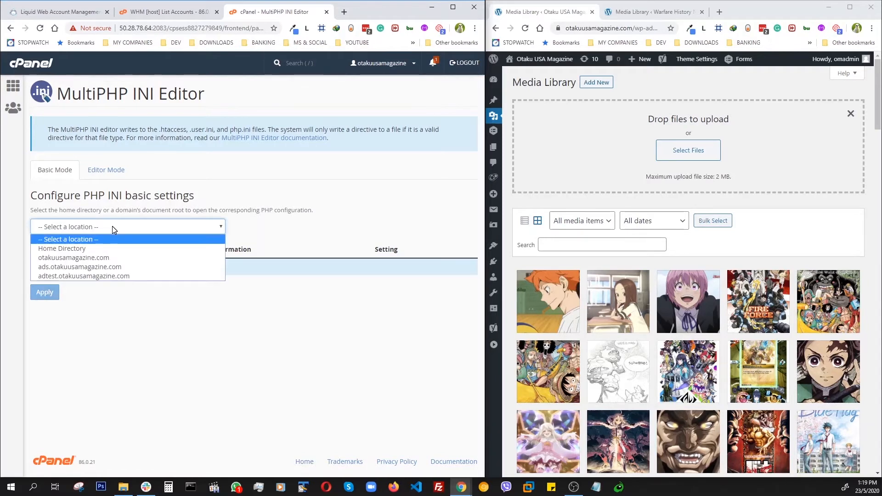
click(74, 259)
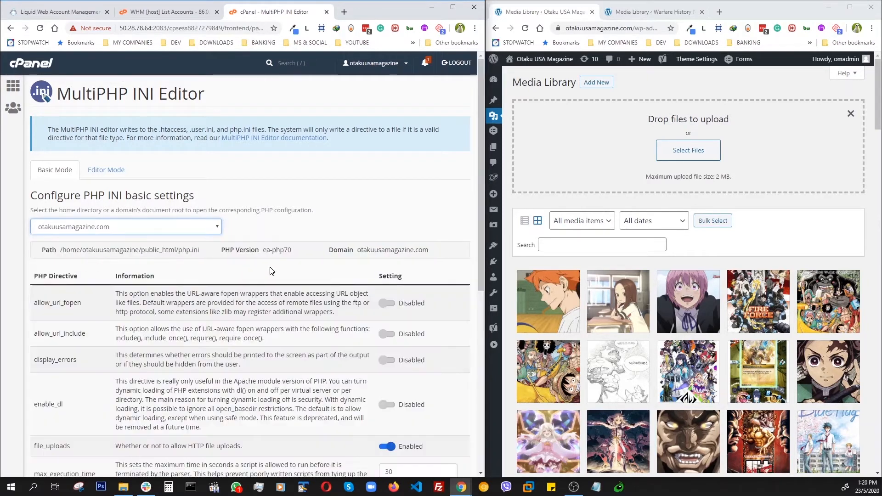
scroll(271, 271, down, 5)
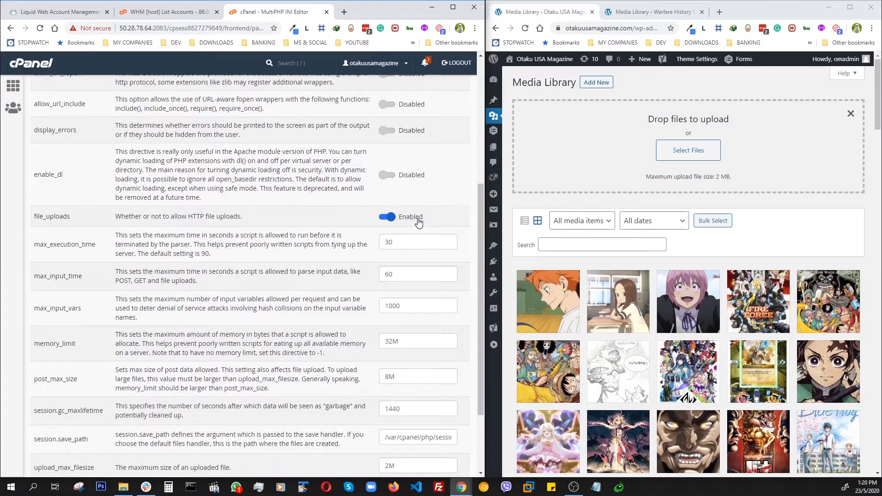
scroll(418, 223, down, 2)
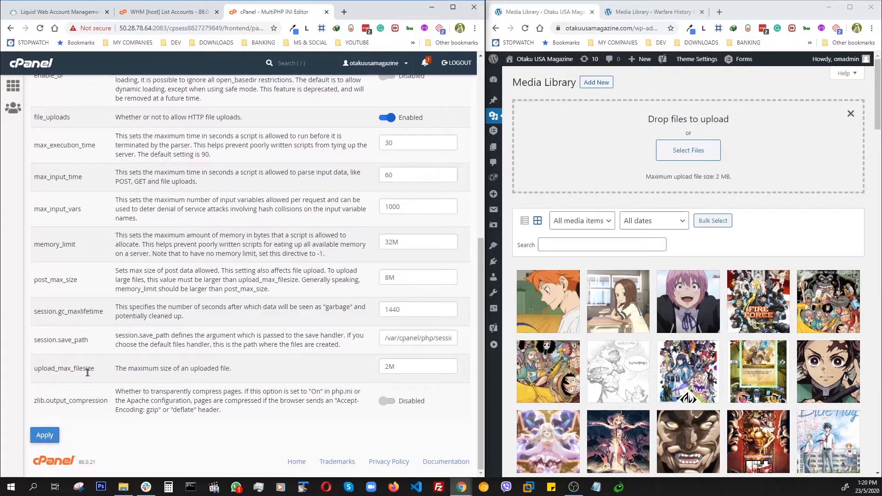
click(388, 366)
key(Delete)
text(500)
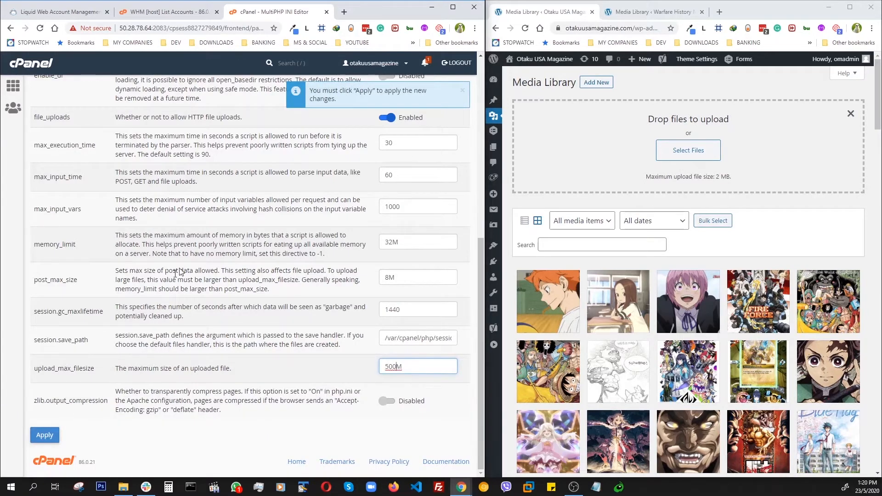
click(45, 436)
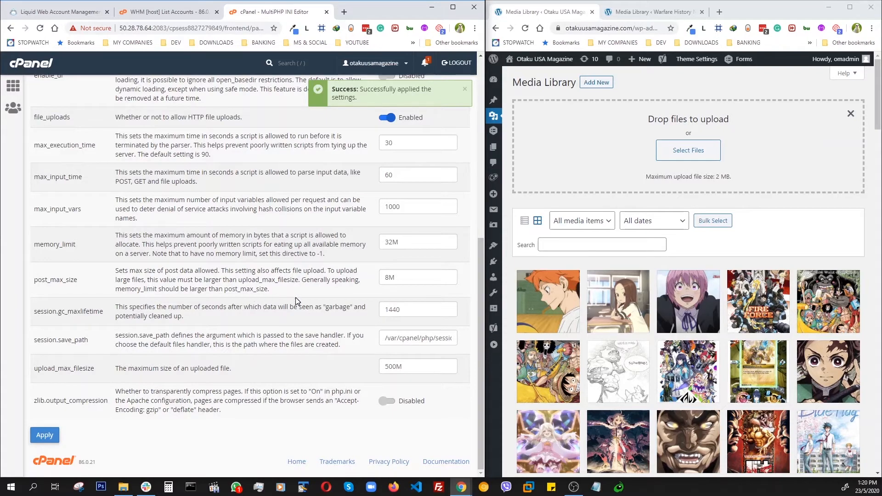
- Return to WHM, search its functions for "php" and open the Service Manager
scroll(296, 297, up, 7)
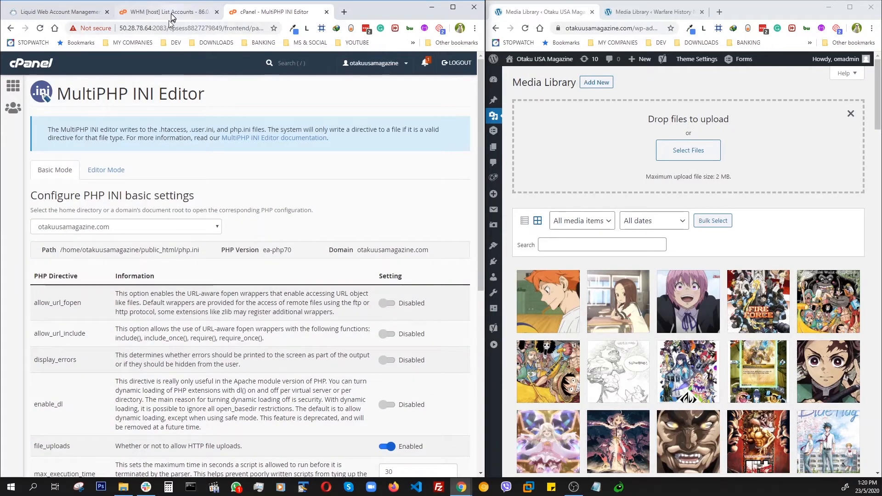
click(173, 12)
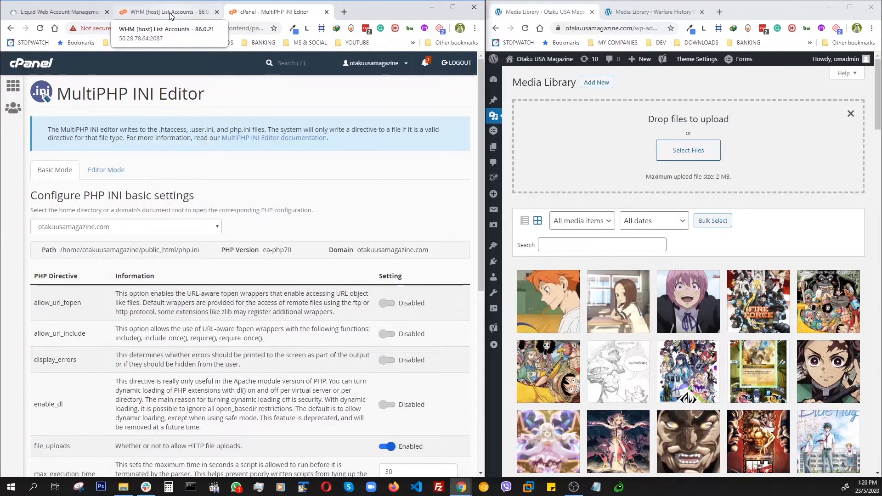
click(21, 96)
drag(21, 96, 2, 94)
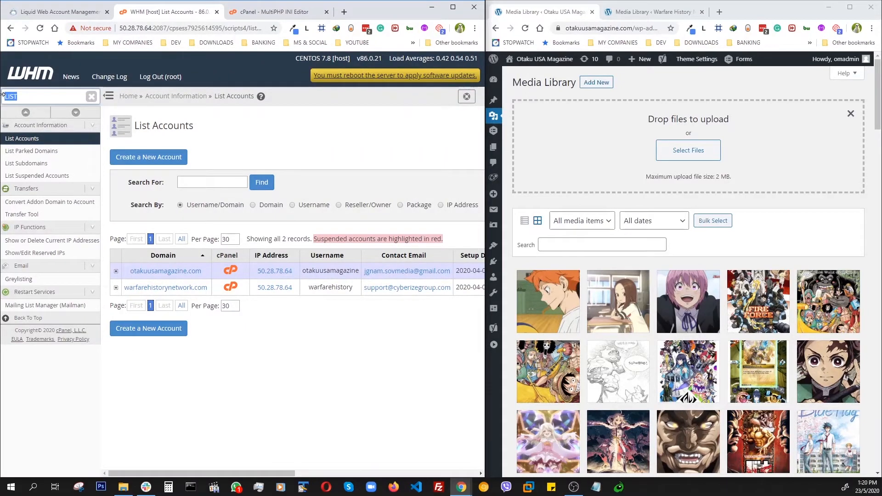
text(php)
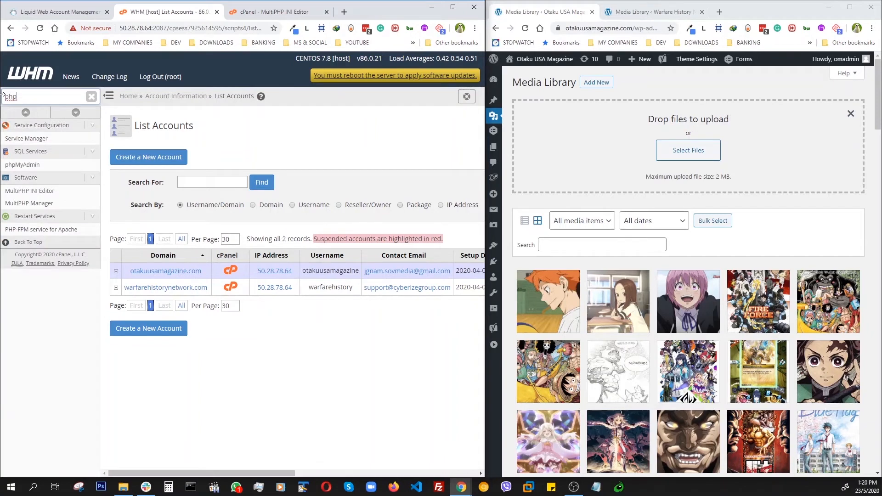
click(28, 142)
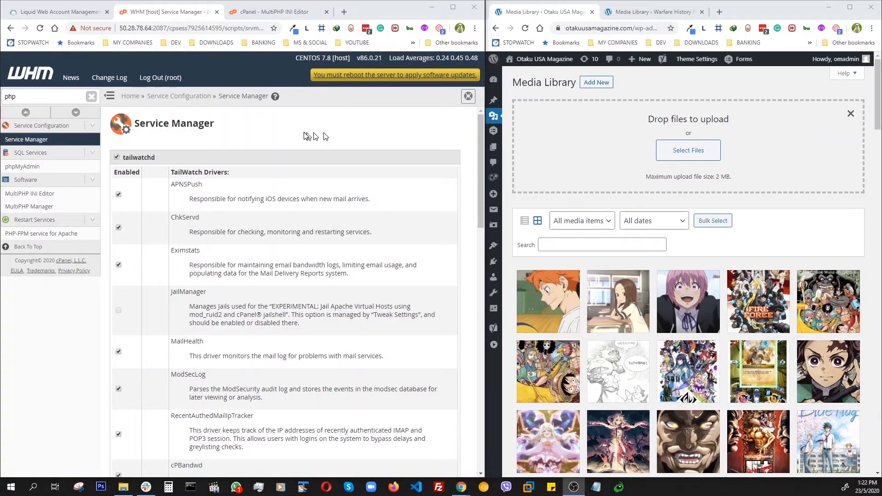
click(305, 136)
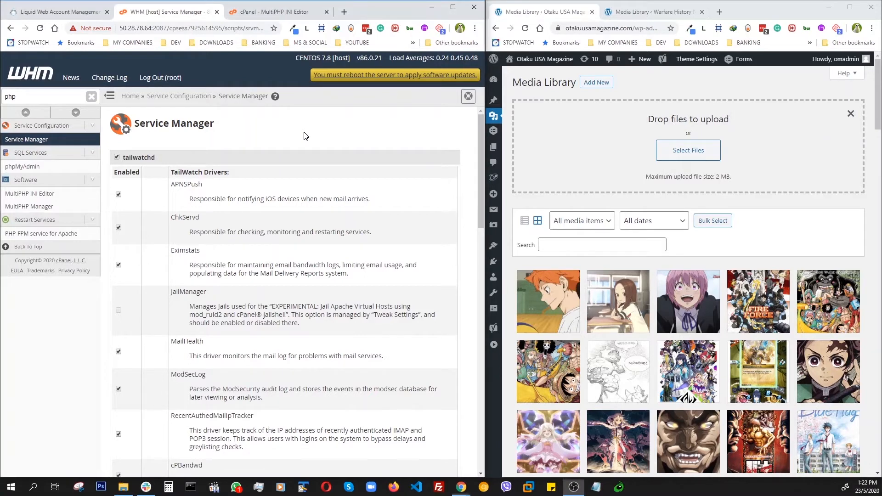
- Restart the HTTP Server (Apache) service and confirm the restart
click(31, 220)
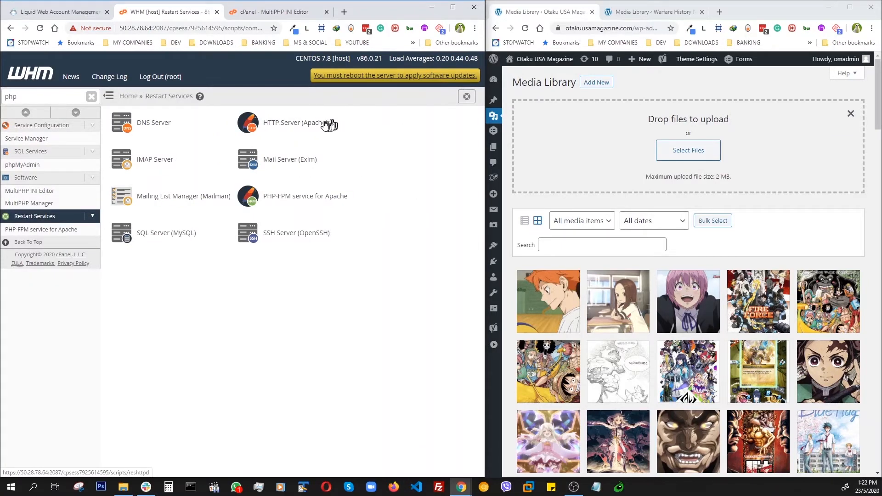
click(286, 124)
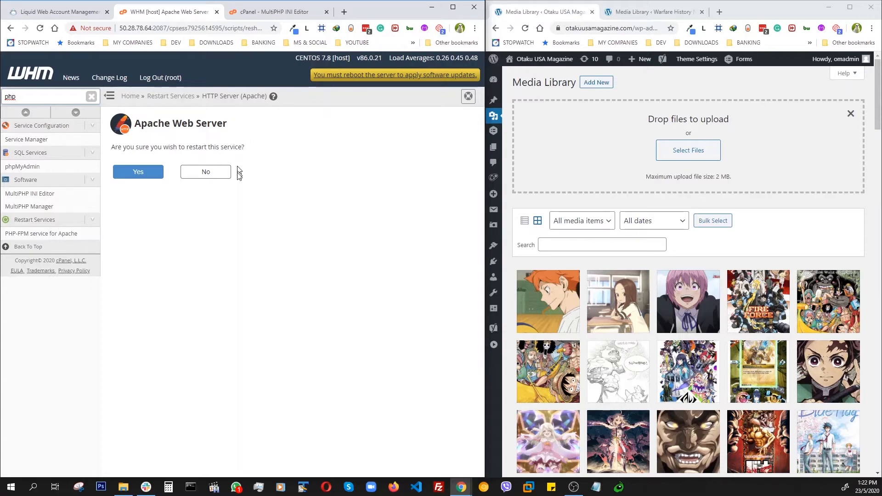
click(137, 173)
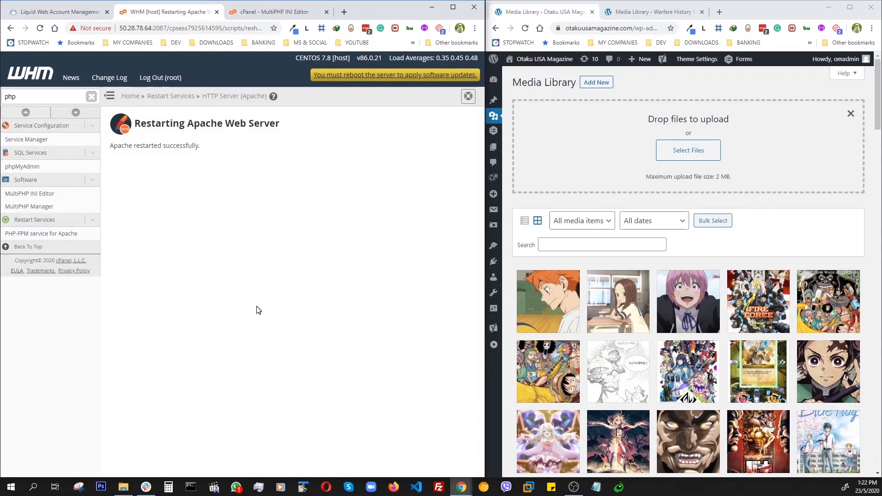
- Reload the Otaku USA media library and open its upload area to check the maximum upload file size
click(752, 13)
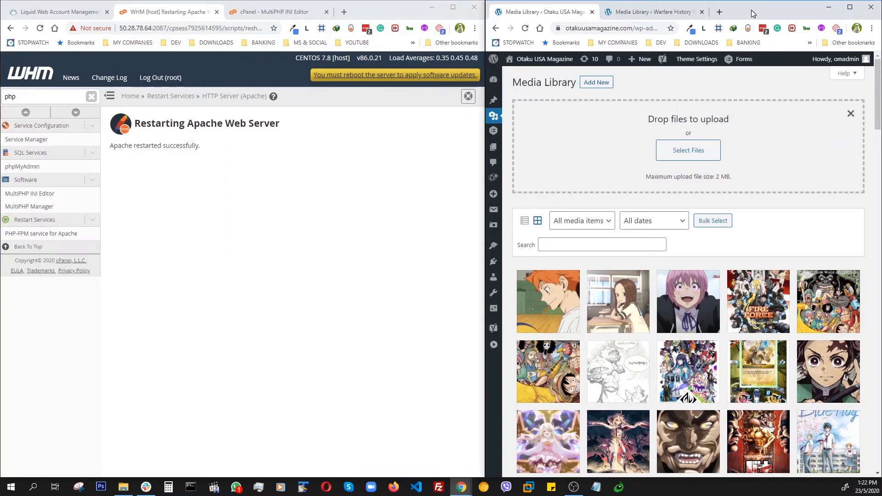
click(525, 29)
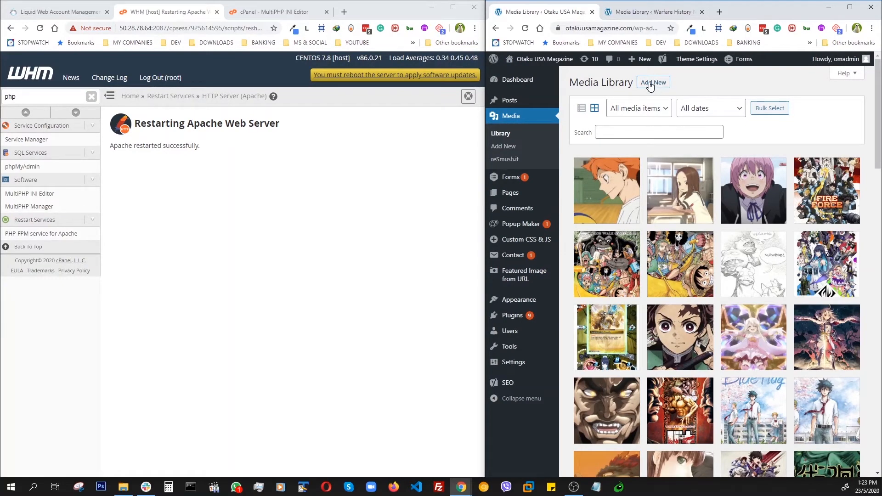
click(650, 87)
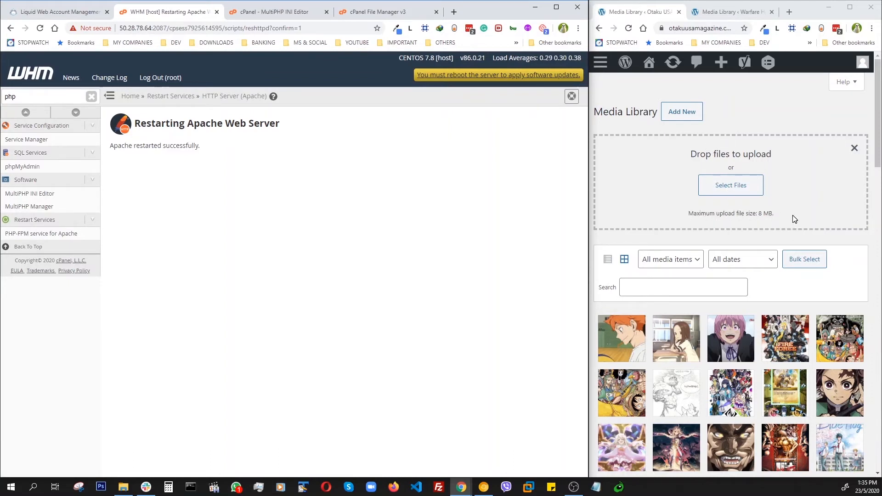
- In cPanel's MultiPHP INI Editor, set post_max_size to 500M and apply the PHP settings
click(263, 13)
scroll(365, 232, down, 5)
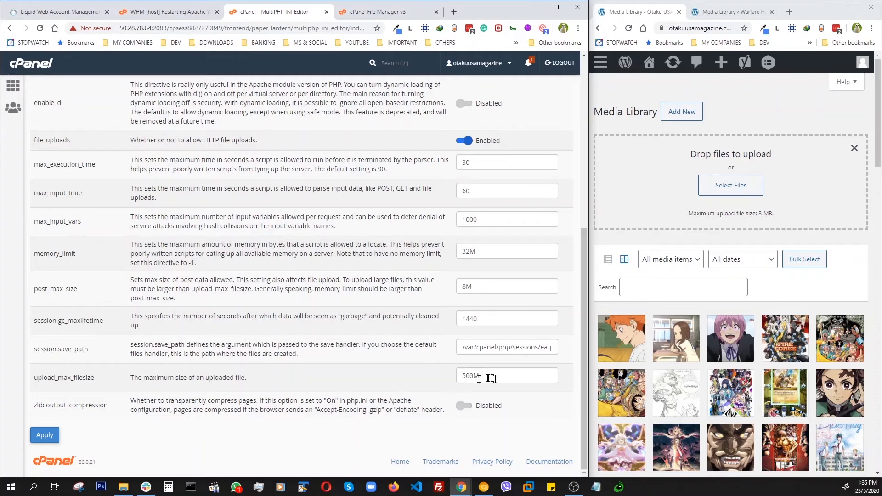
click(488, 287)
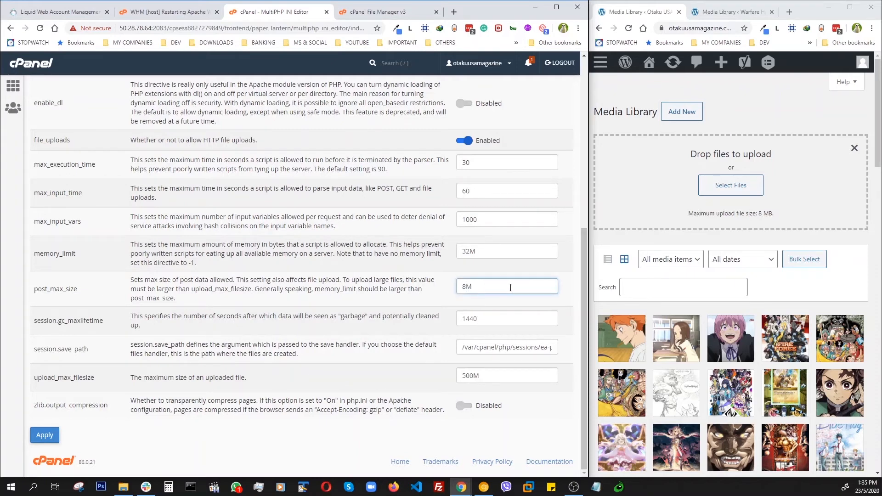
key(Left)
key(BackSpace)
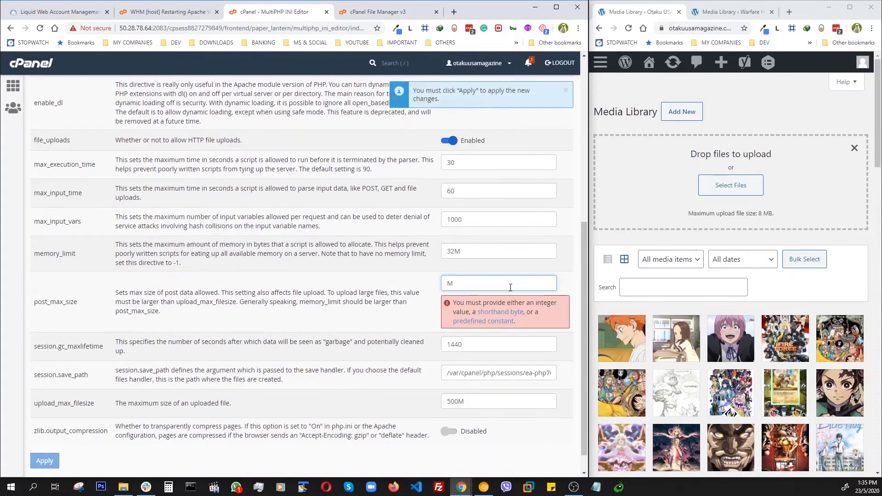
text(500)
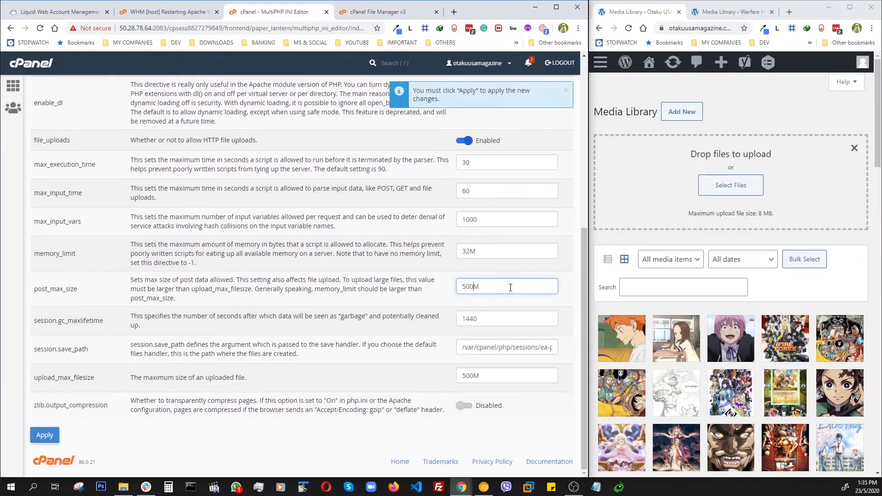
click(44, 434)
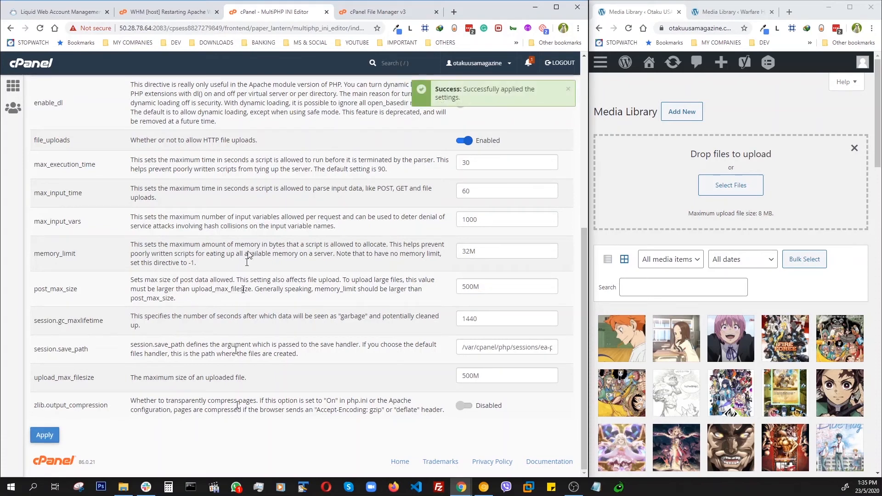
- Return to WHM, open Restart Services and restart the HTTP Server (Apache) again, confirming the restart
click(174, 11)
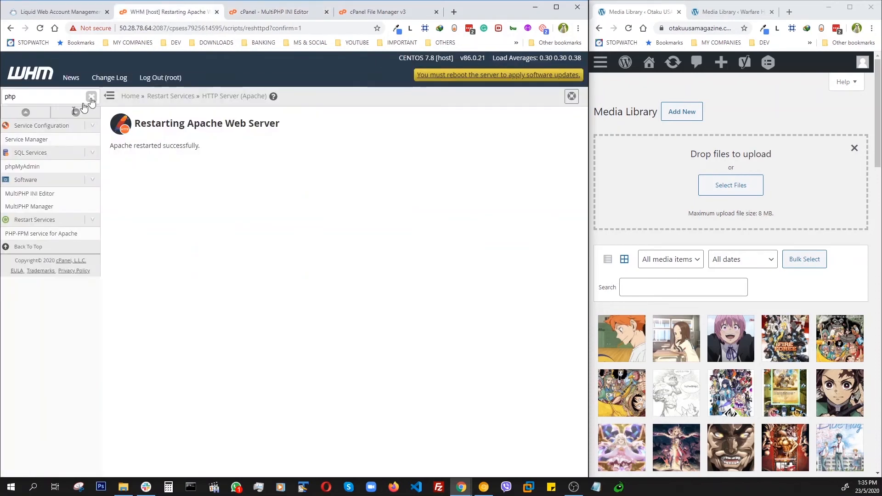
click(37, 223)
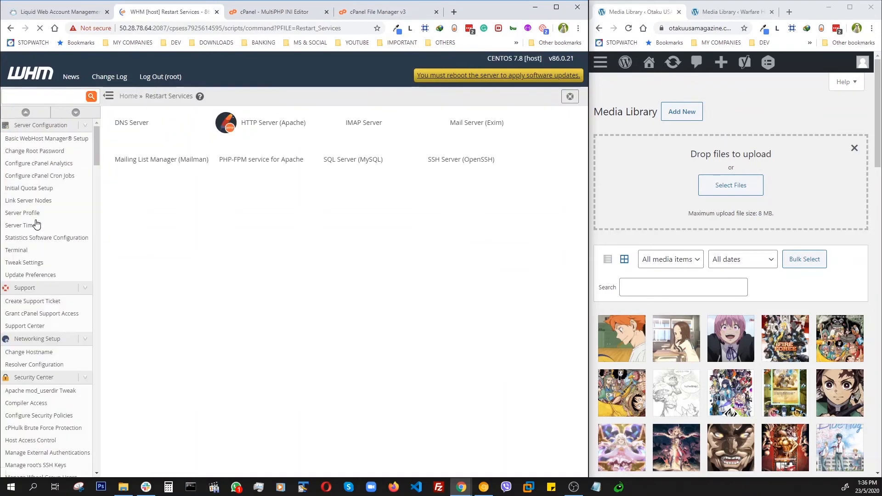
click(282, 124)
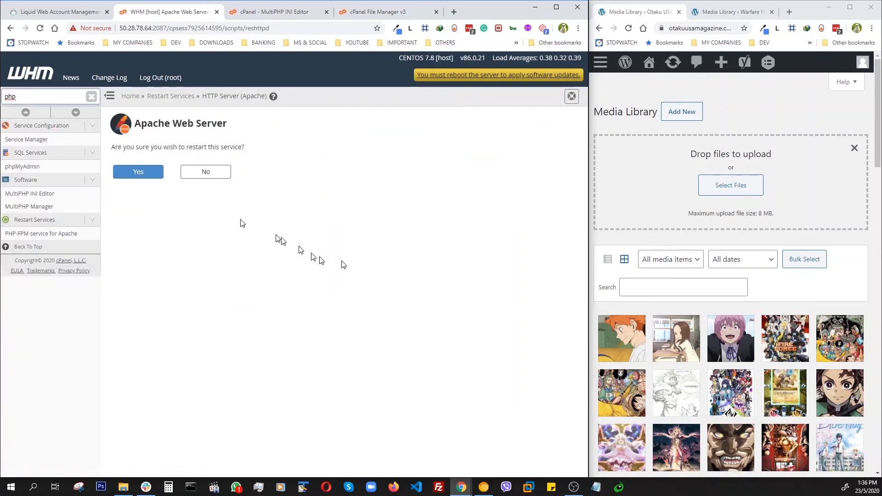
click(134, 173)
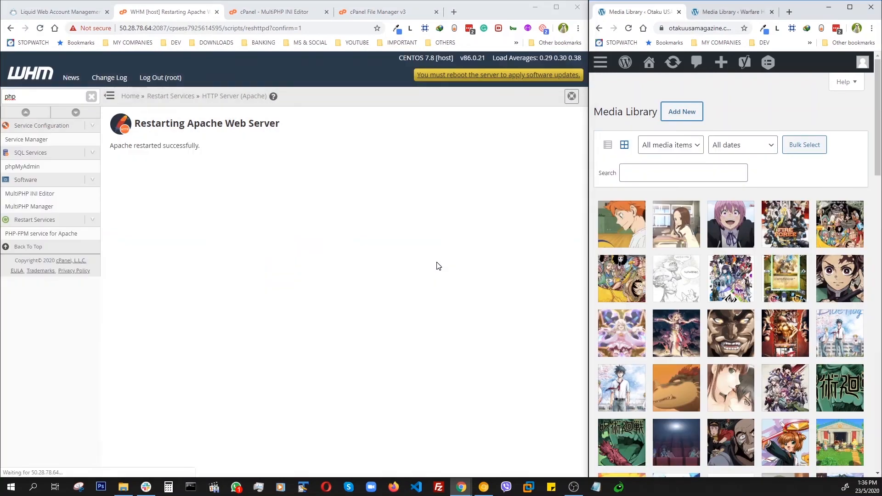
- Reload the Otaku USA media library, open its upload area and compare the maximum upload file size with the Warfare History site's
click(629, 29)
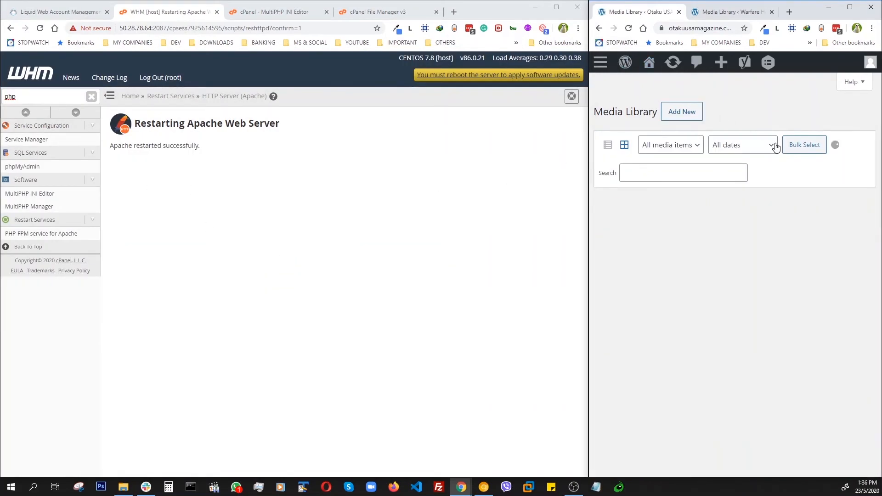
click(684, 114)
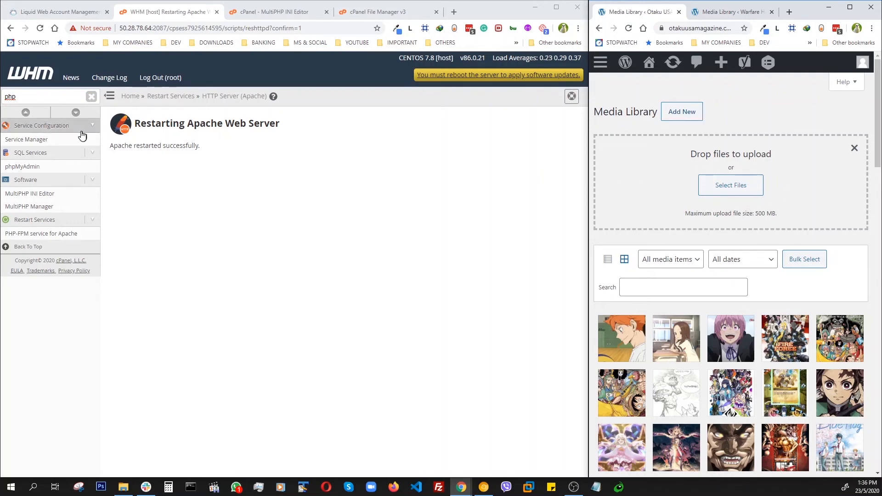
click(717, 14)
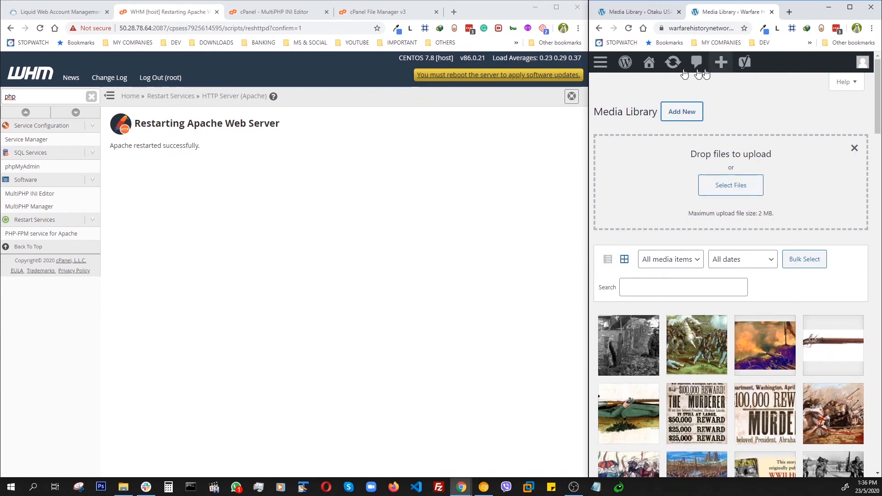
click(638, 15)
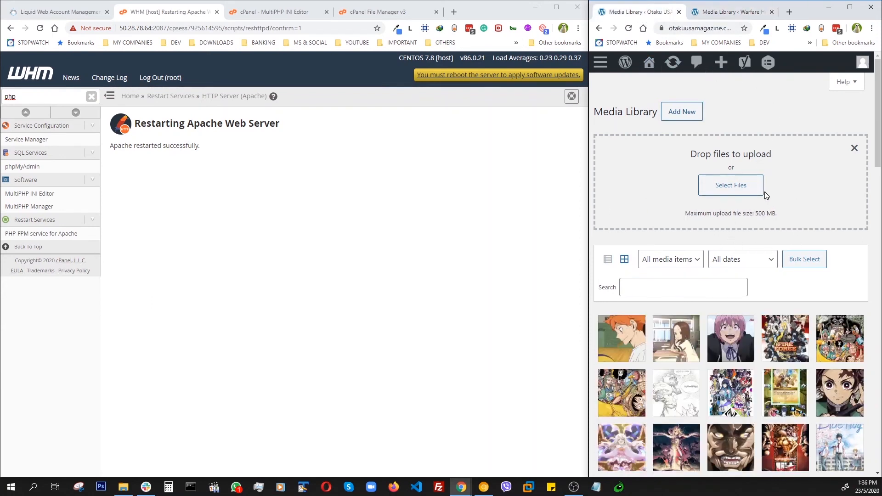